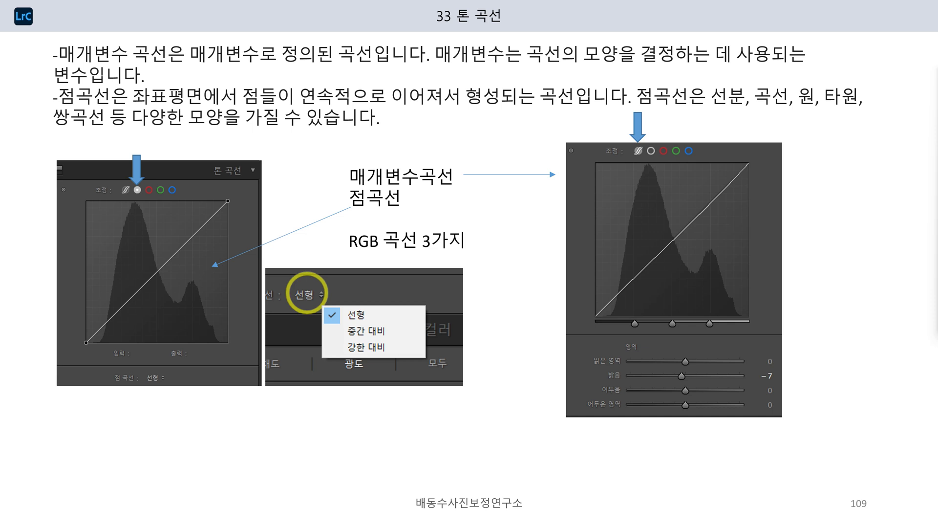
Page through the remaining tone curve (톤 곡선) slides and switch to Lightroom Classic
key(Right)
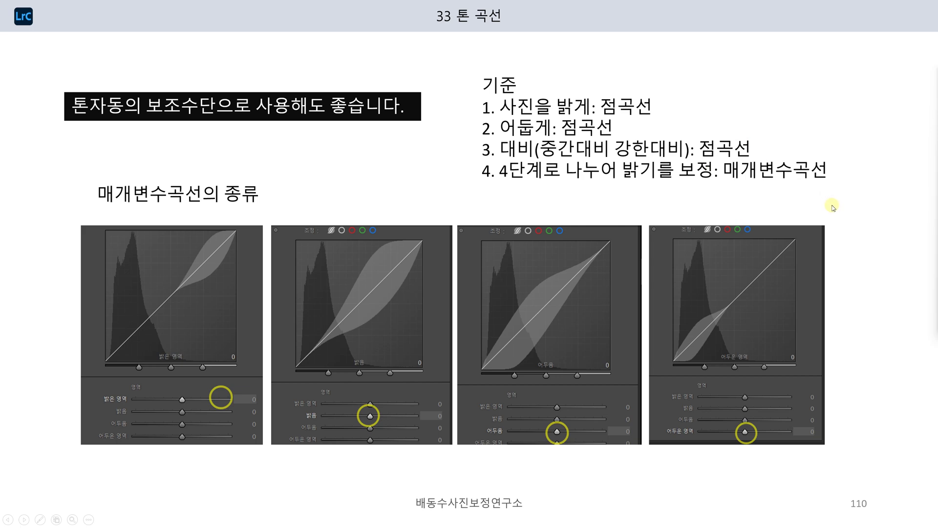
key(Right)
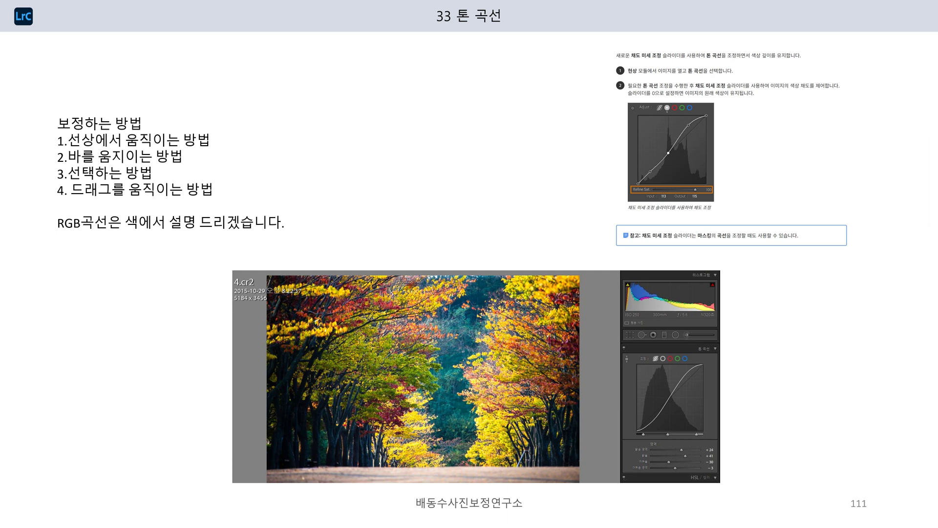
key(alt+Tab)
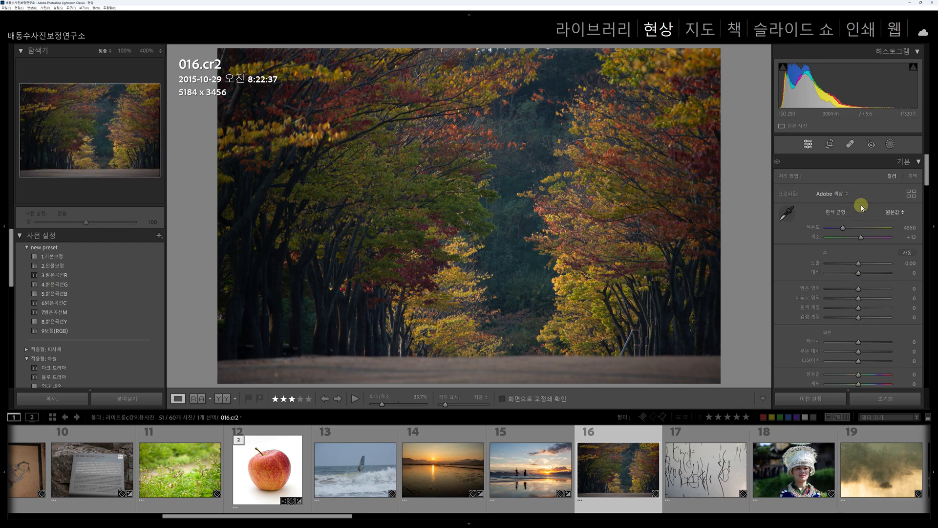
Turn on chromatic aberration removal (색수차 제거) and profile corrections (프로필 교정 사용) for the lens in photo 016.cr2
drag(929, 175, 925, 314)
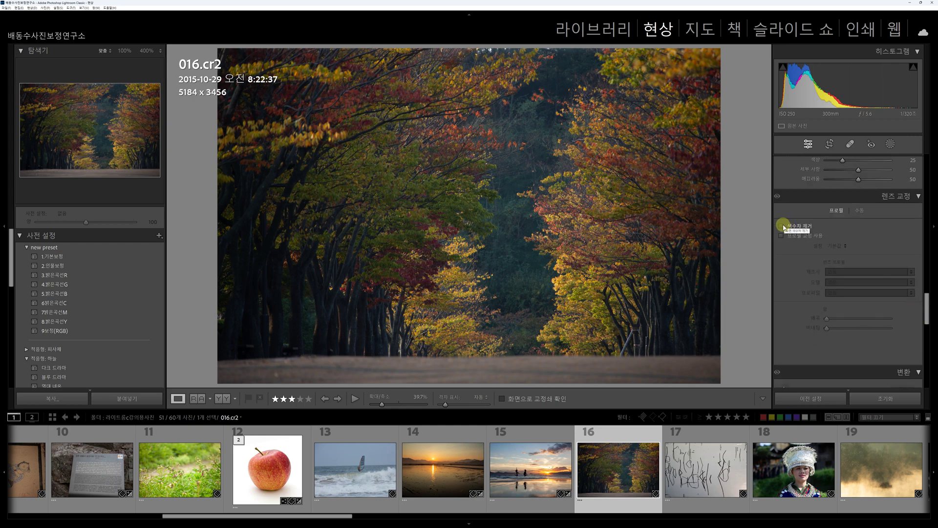
click(782, 225)
click(782, 235)
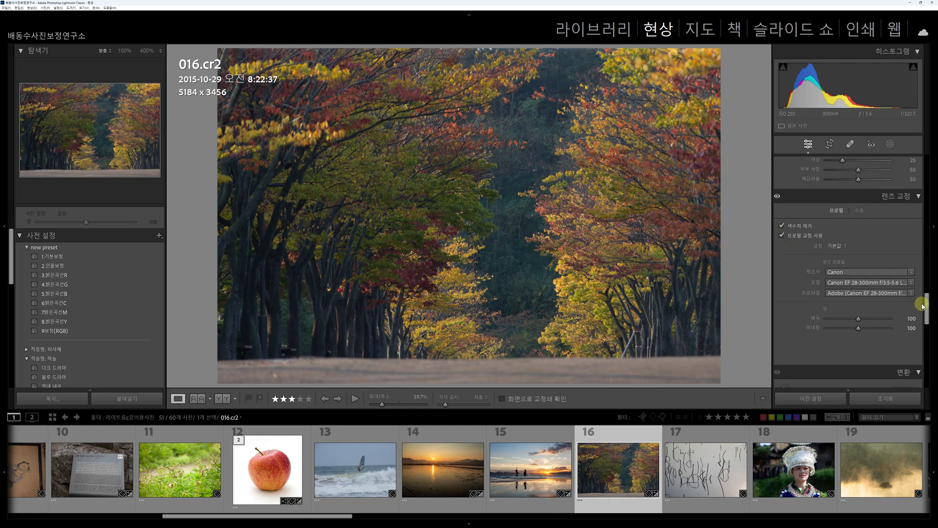
Apply the automatic (자동) Upright correction and the automatic tone settings to the autumn tree photo
drag(926, 304, 926, 329)
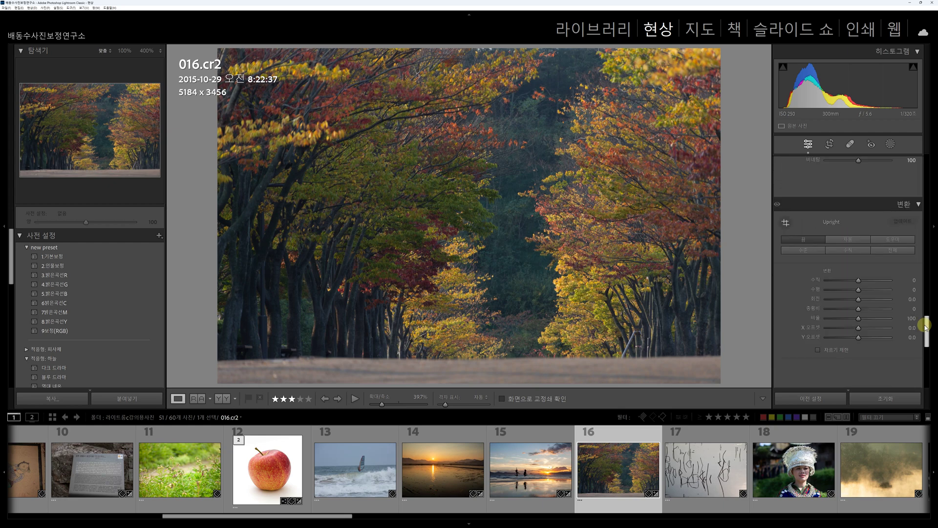
click(851, 240)
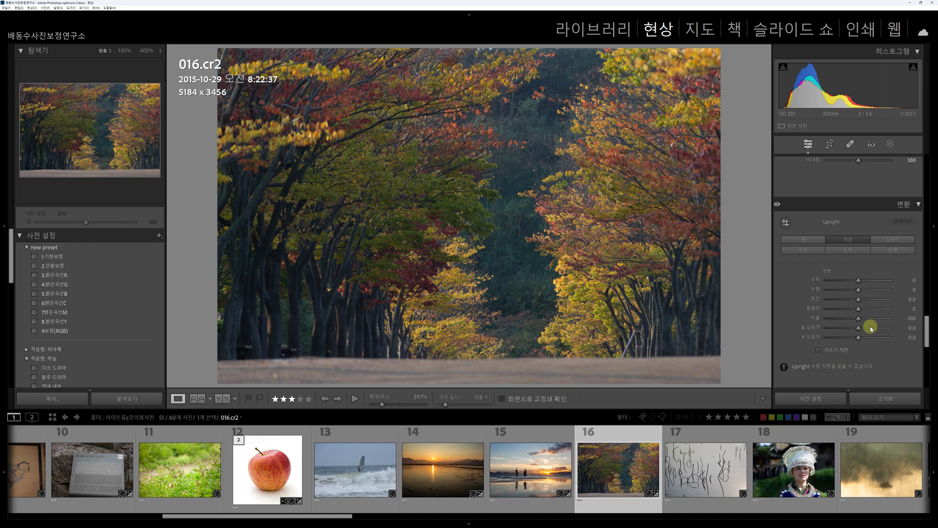
drag(927, 330, 911, 172)
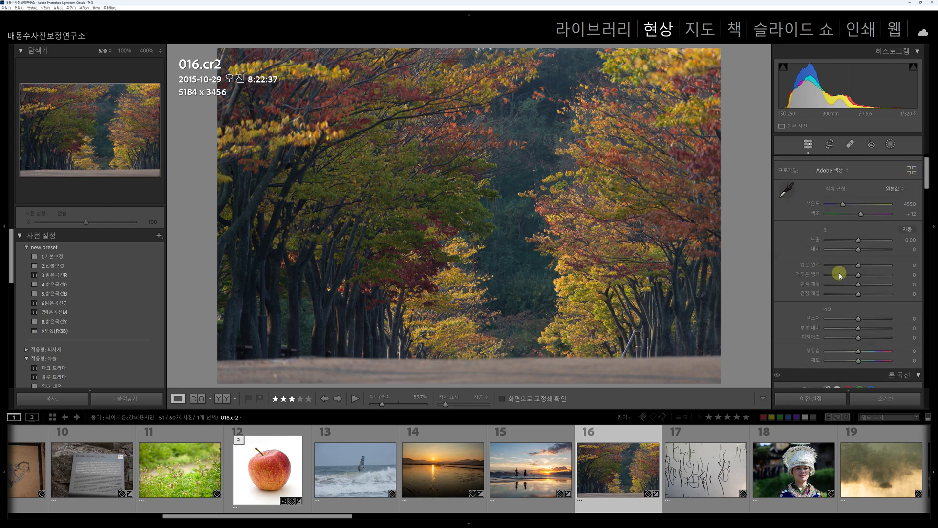
click(908, 231)
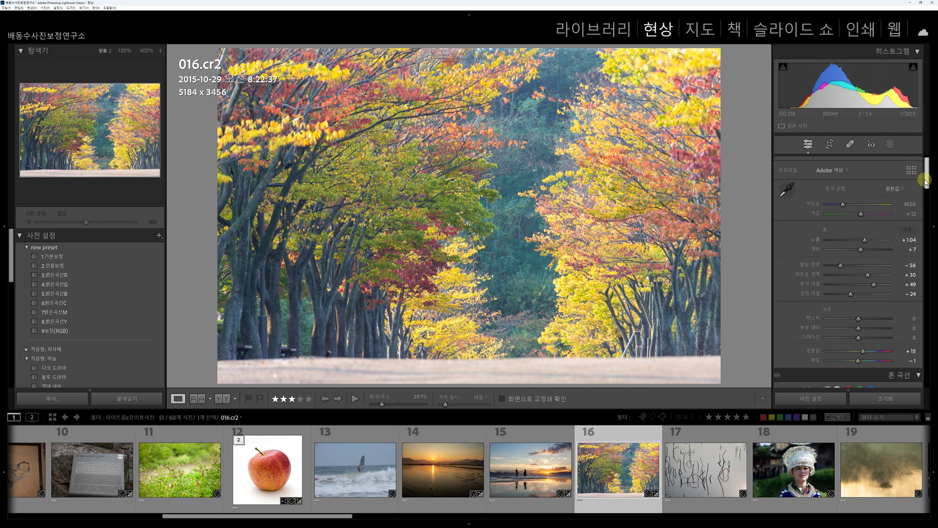
Compare the parametric curve and its region sliders with the point curve, and check the point curve's preset choices
drag(925, 181, 921, 195)
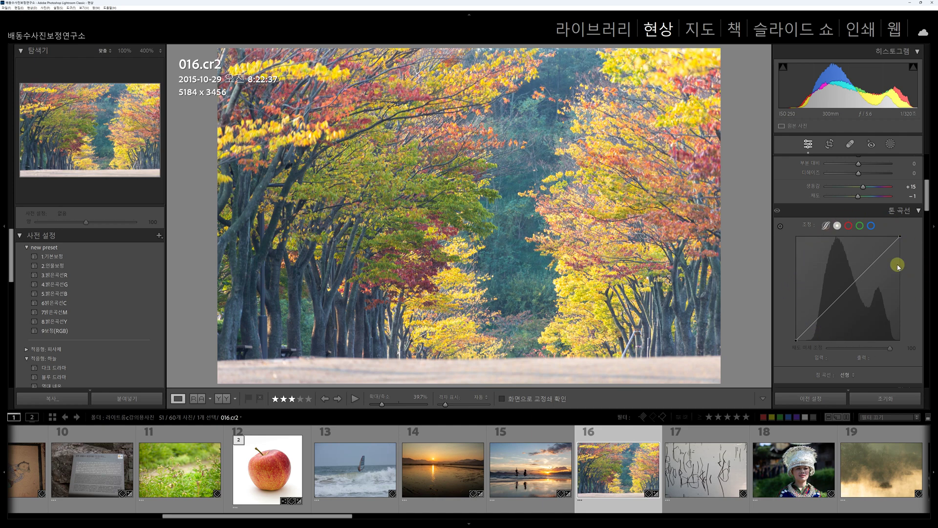
click(825, 227)
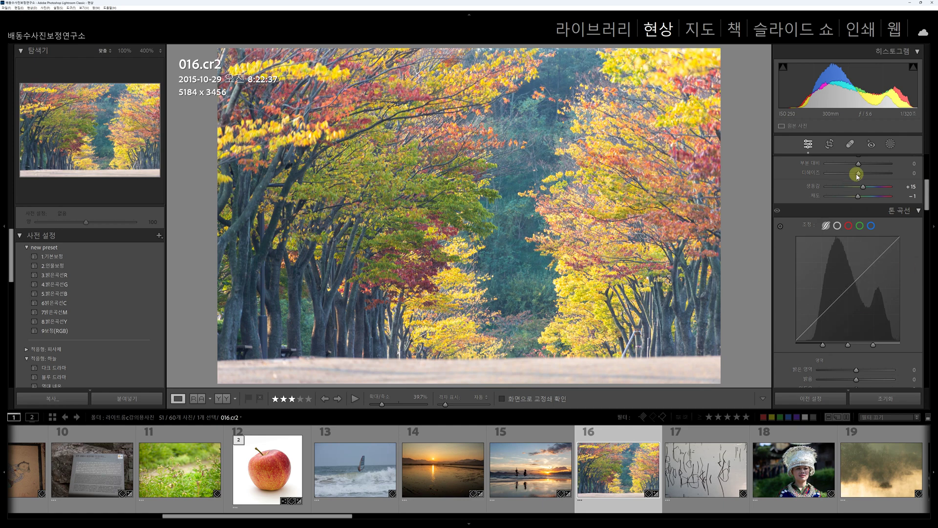
drag(923, 188, 926, 194)
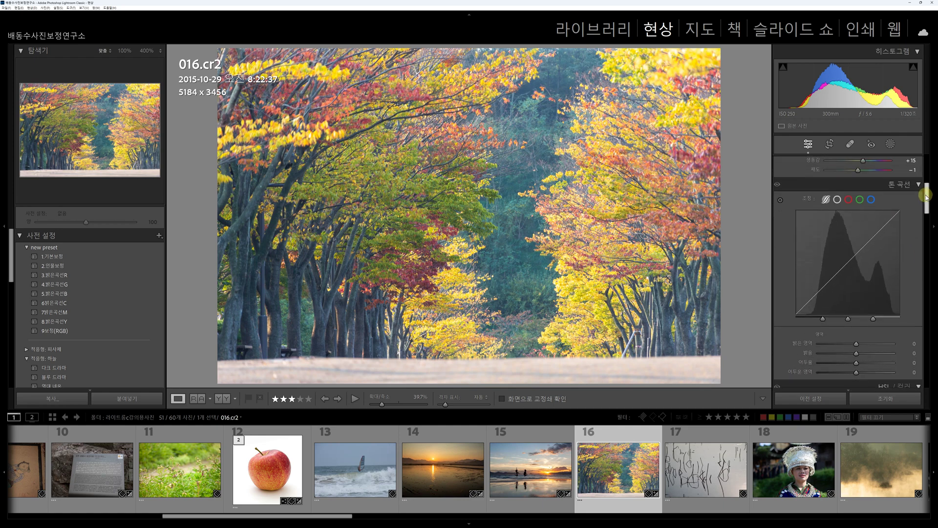
click(839, 200)
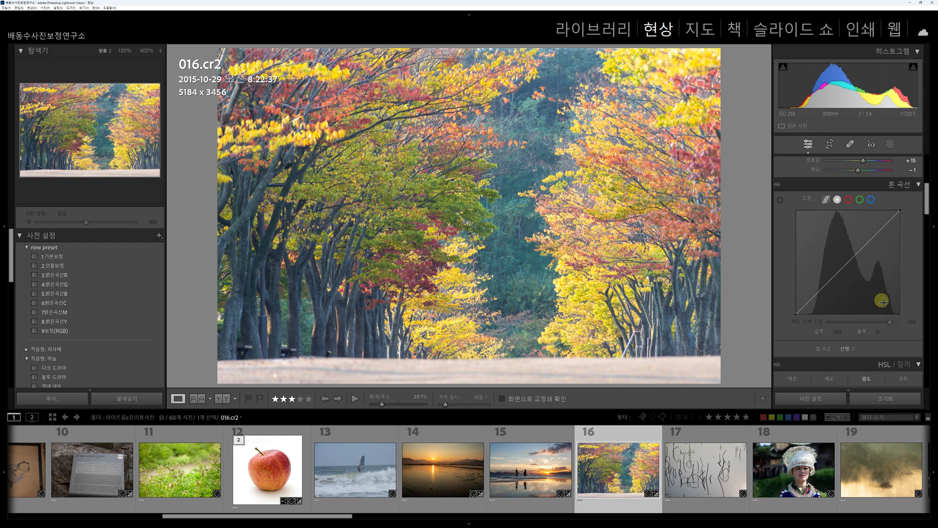
click(849, 349)
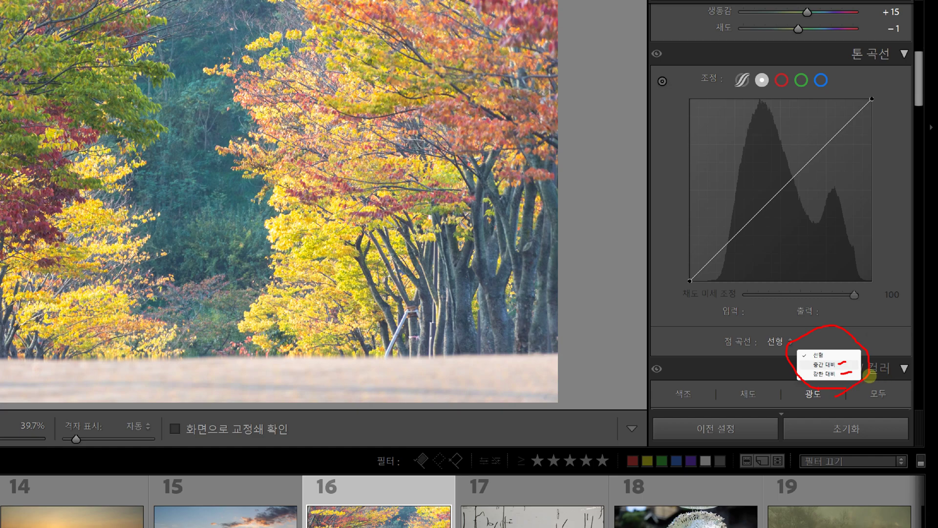
click(818, 393)
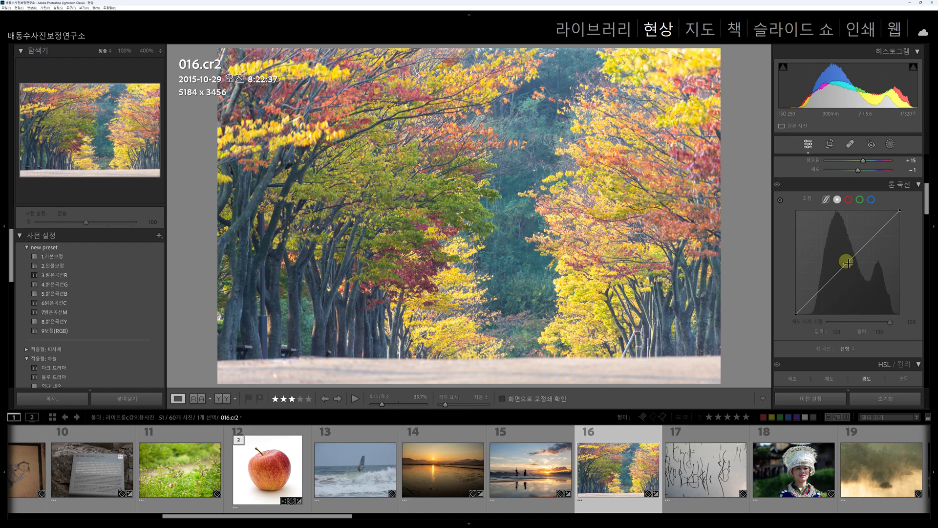
Try a midtone point at input 130, output 122 on the point curve, and reset the curve to 선형 (Linear)
mouse_move(848, 262)
mouse_down()
mouse_move(853, 270)
mouse_move(842, 259)
mouse_move(850, 266)
mouse_up()
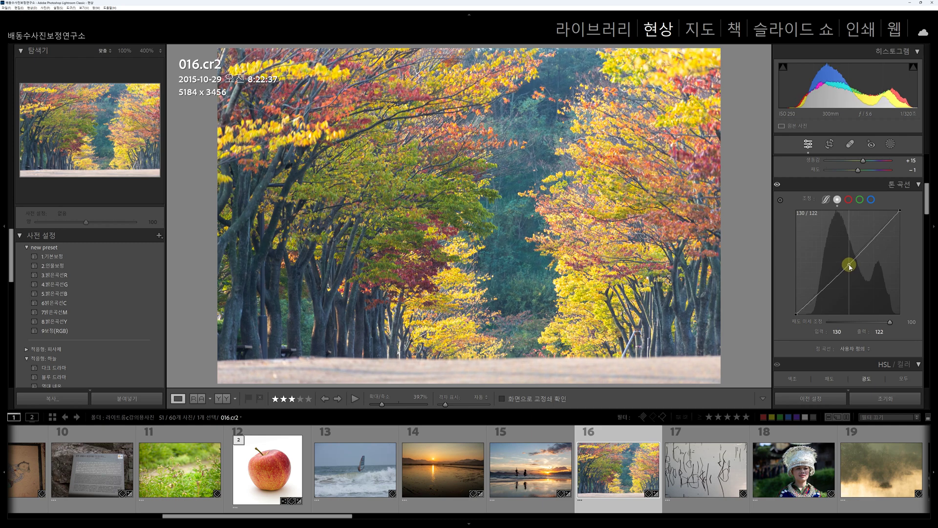
click(862, 349)
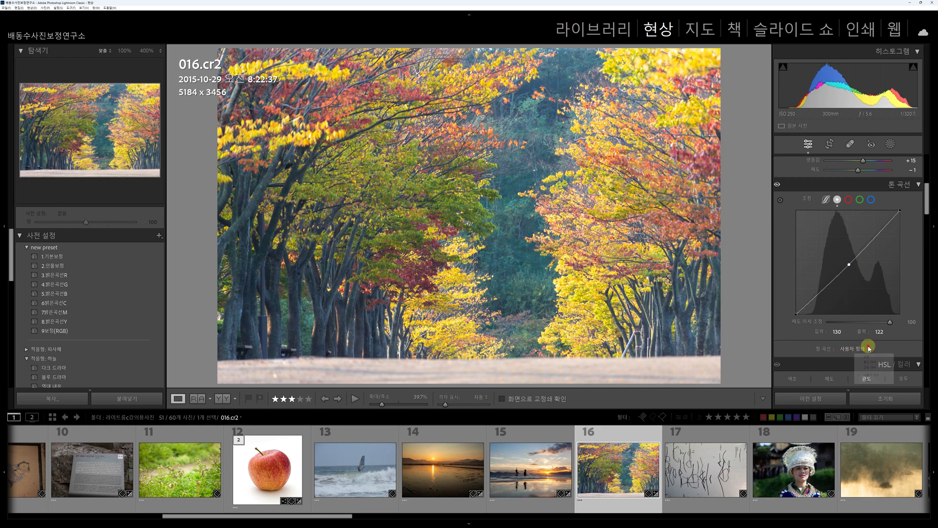
click(868, 357)
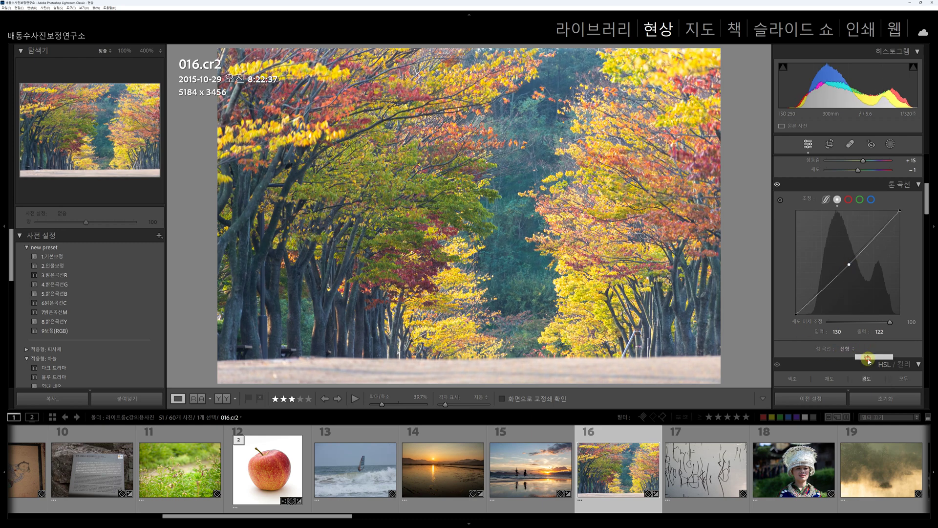
Try the 중간 대비 (Medium Contrast) and 강한 대비 (Strong Contrast) point curve presets, and return to 선형 (Linear)
click(855, 349)
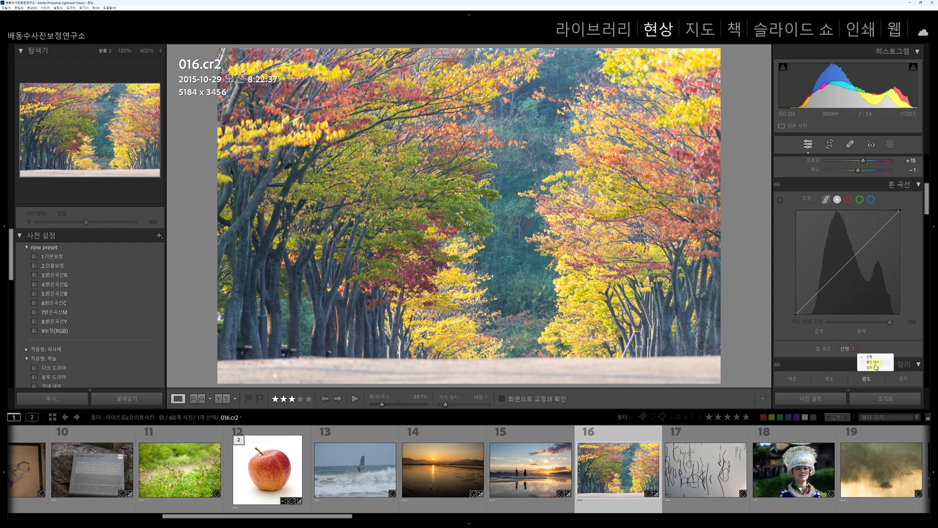
click(874, 362)
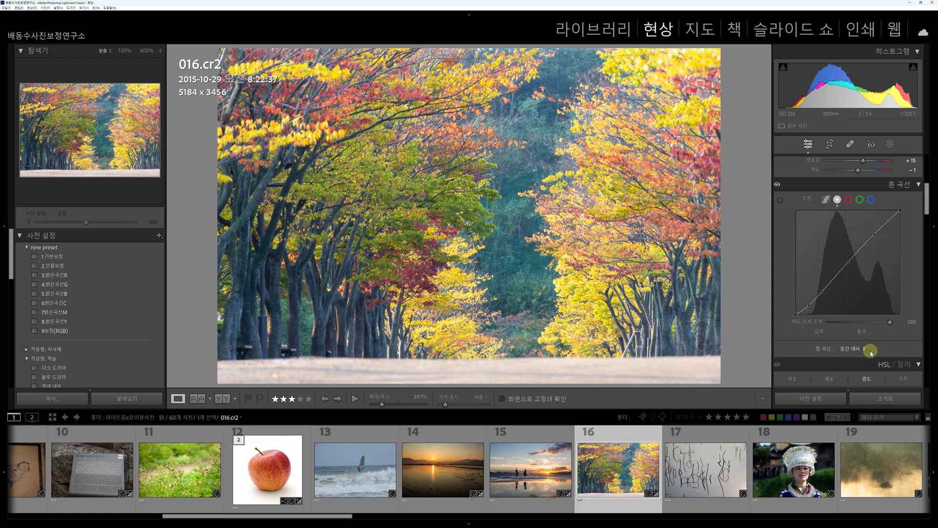
click(871, 351)
click(870, 370)
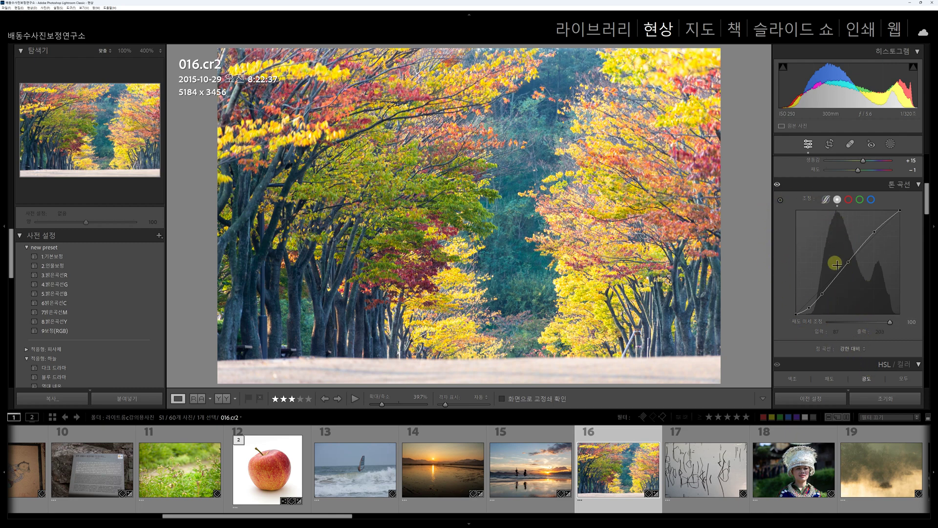
click(864, 349)
click(866, 358)
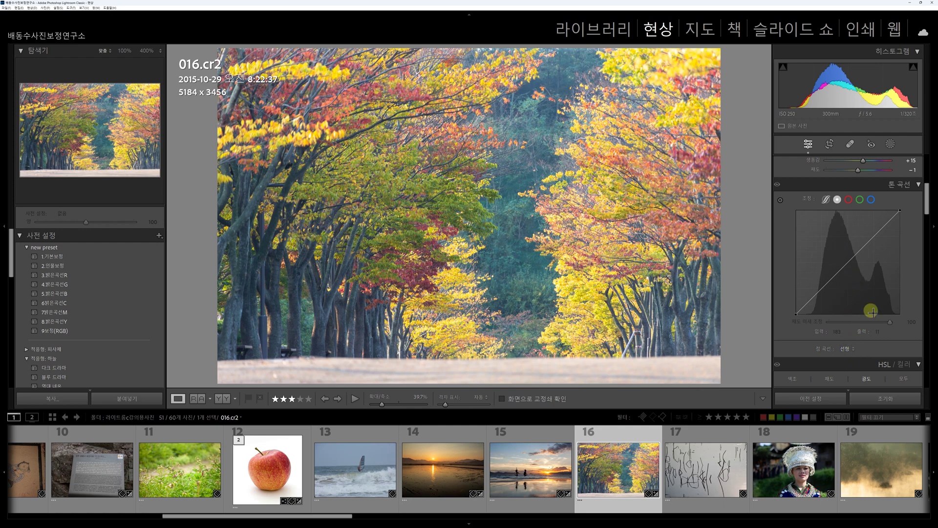
With the targeted adjustment tool, lower the curve's shadow point at input 55 to below output 40
click(781, 201)
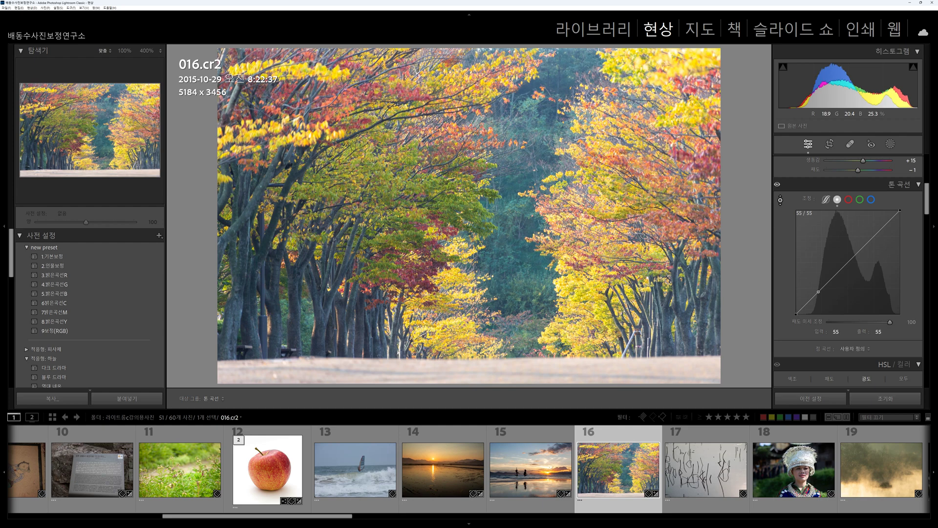
key(Down)
key(Down)
key(Down)
key(Down)
key(Down)
key(Down)
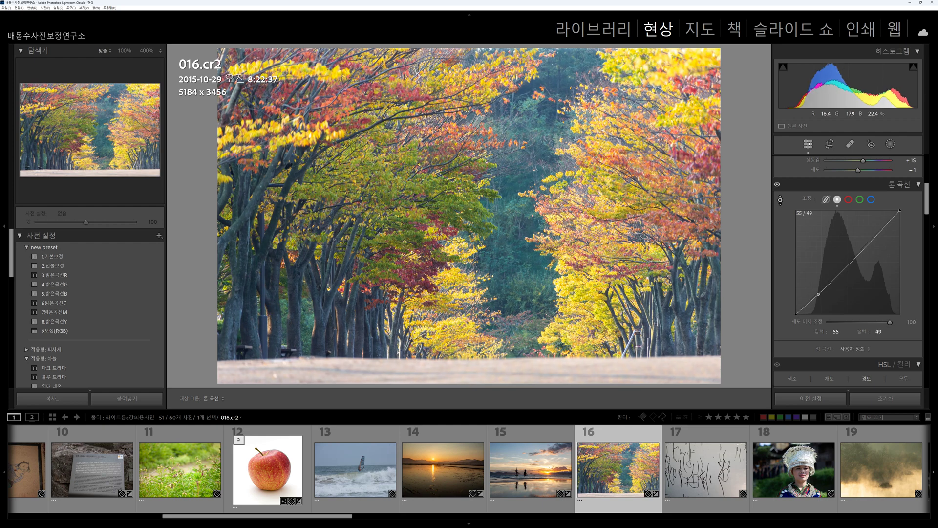
key(Down)
key(Down)
key(Down)
key(Down)
key(Down)
key(Down)
key(Down)
key(Down)
key(Down)
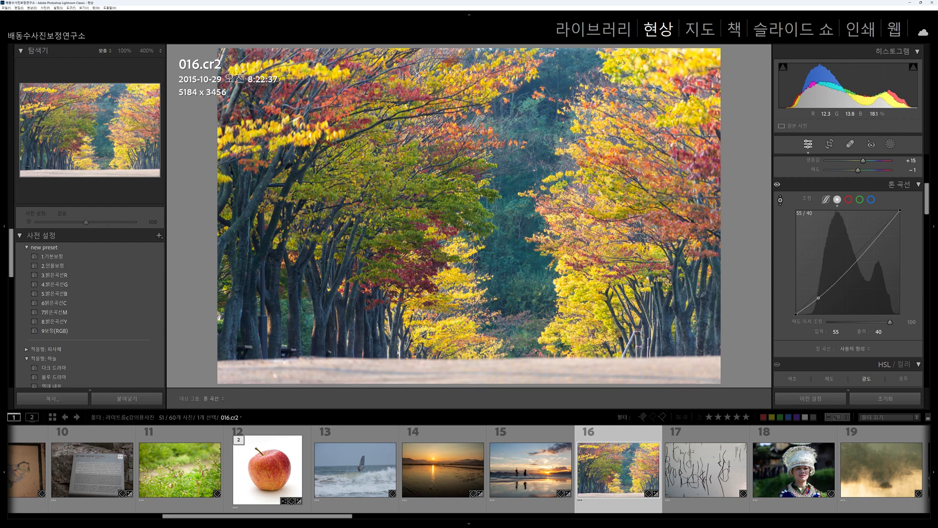
key(Down)
key(Down)
key(Down)
key(Down)
key(Down)
key(Down)
Adjust a highlight point sampled in the yellow foliage to input 198, output 194, and reset the point curve to 선형 (Linear)
click(850, 272)
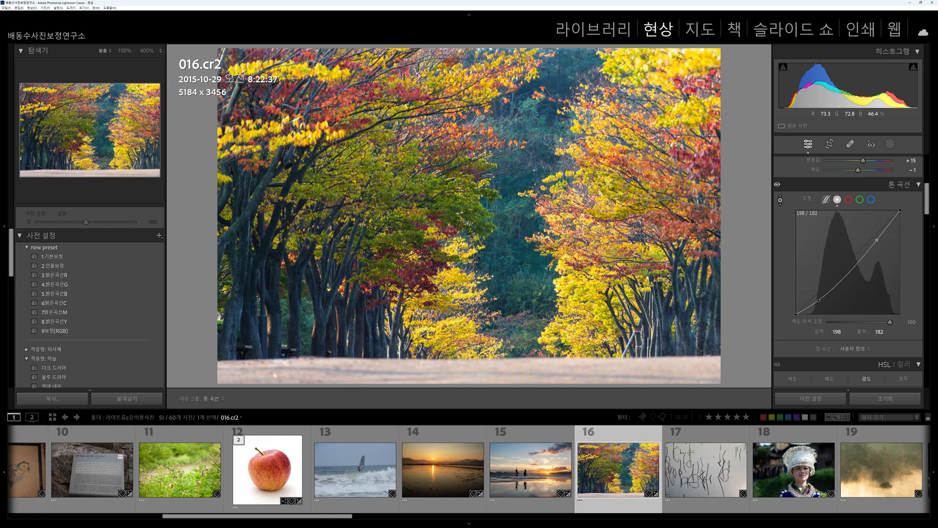
drag(582, 293, 582, 283)
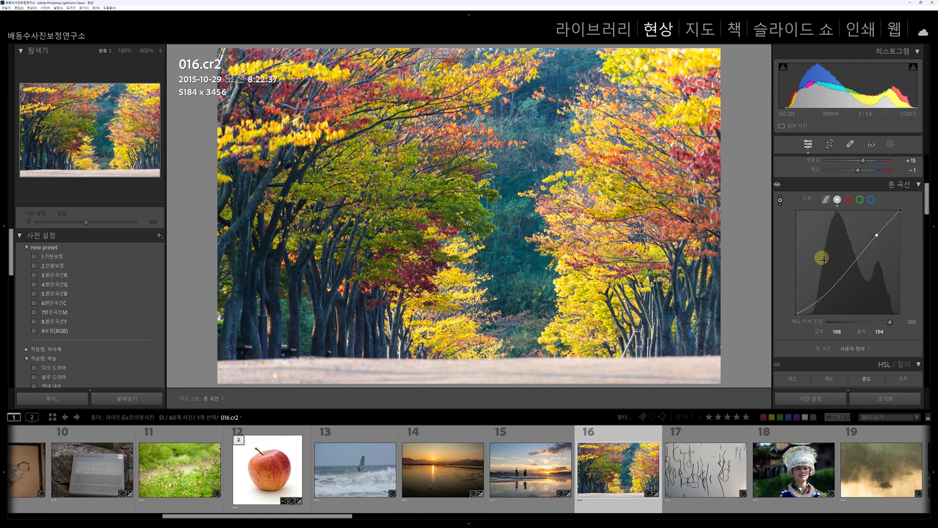
click(870, 349)
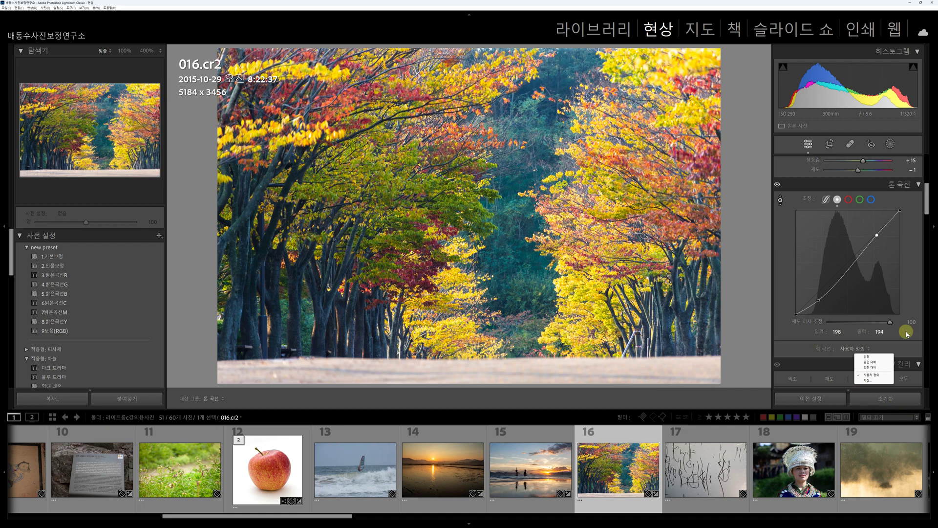
click(868, 357)
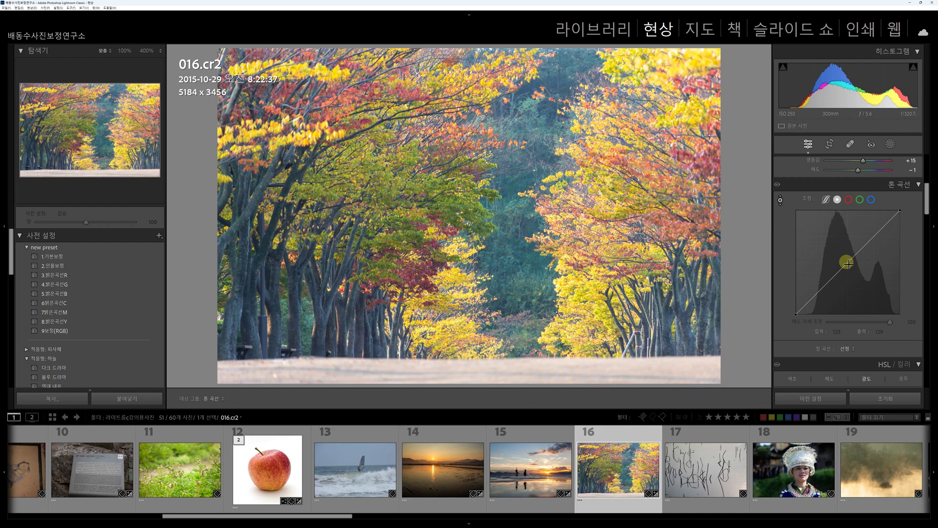
Try a slight midtone darkening at input 126, output 123 on the point curve, and reset it to 선형 (Linear)
drag(848, 263, 849, 266)
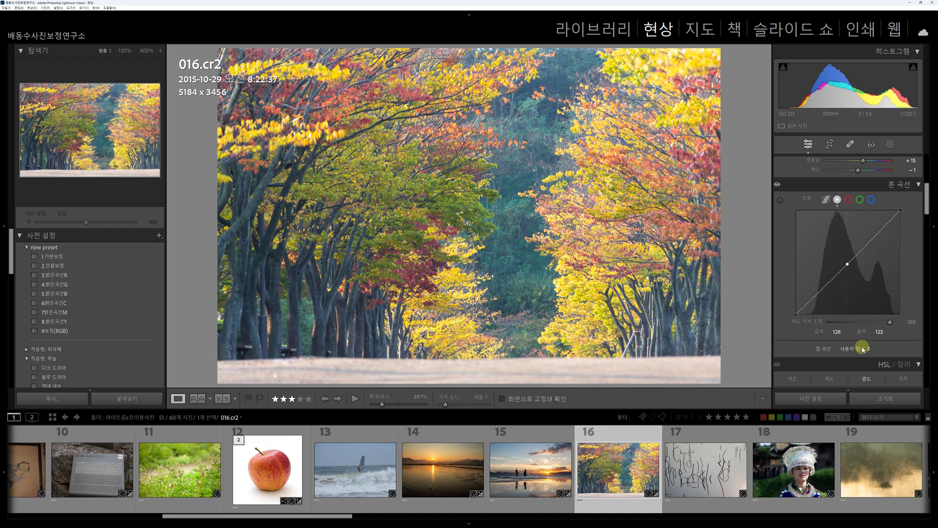
click(863, 348)
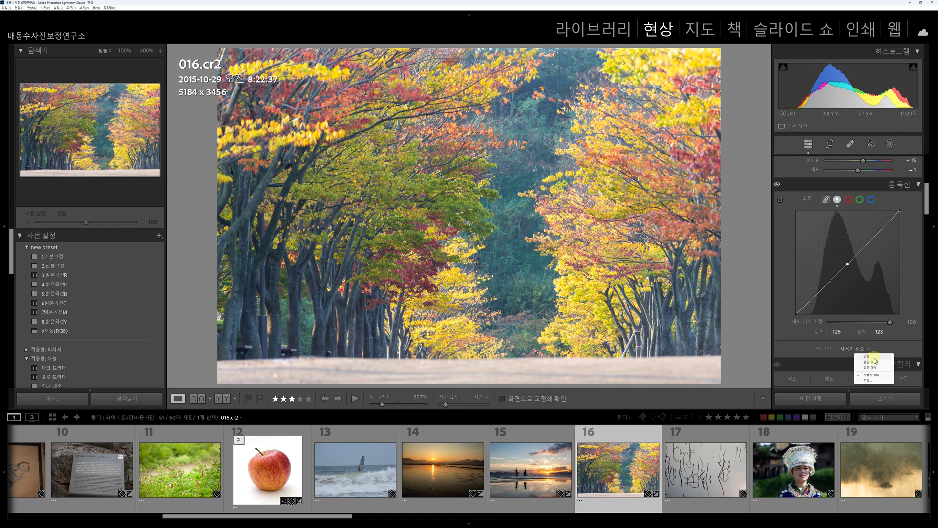
click(872, 357)
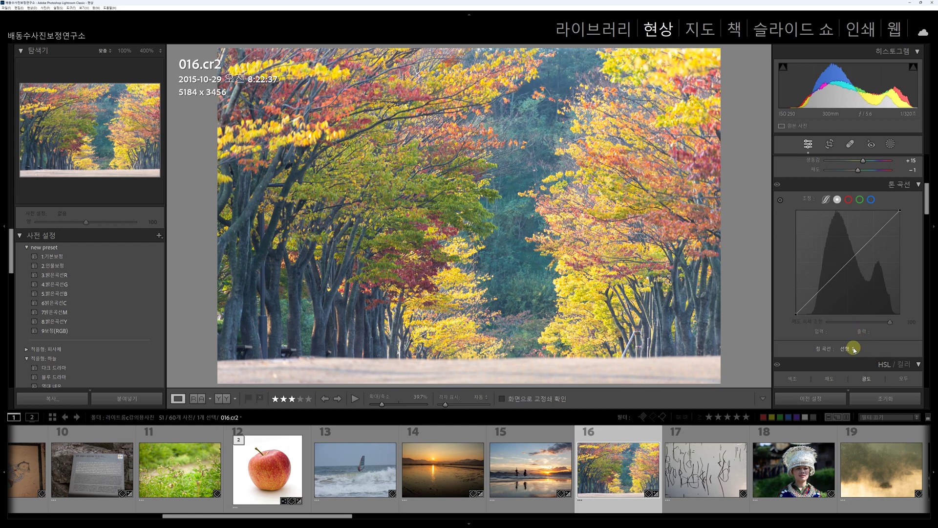
click(854, 349)
click(795, 353)
With the targeted adjustment tool, try an S-curve with points at input 73, output 62 and input 195, output 201, and reset to 선형 (Linear)
click(781, 201)
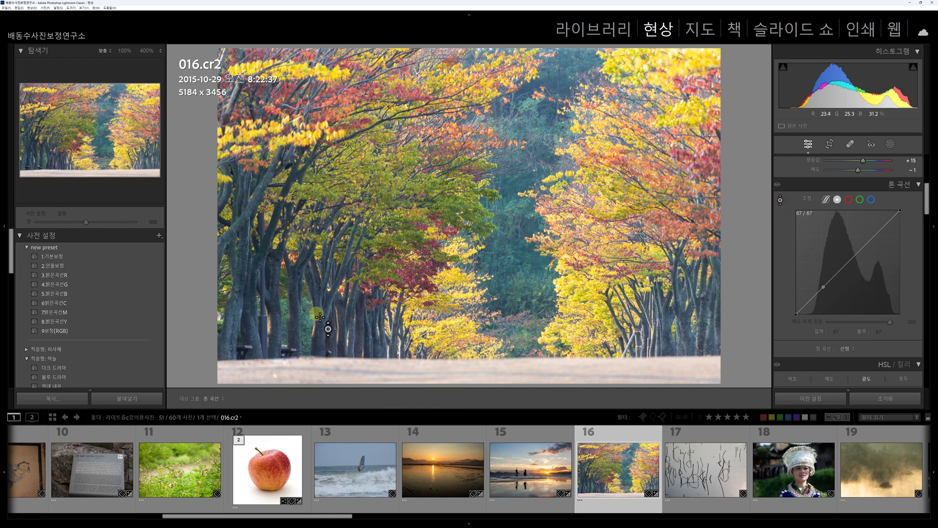
drag(319, 309, 319, 321)
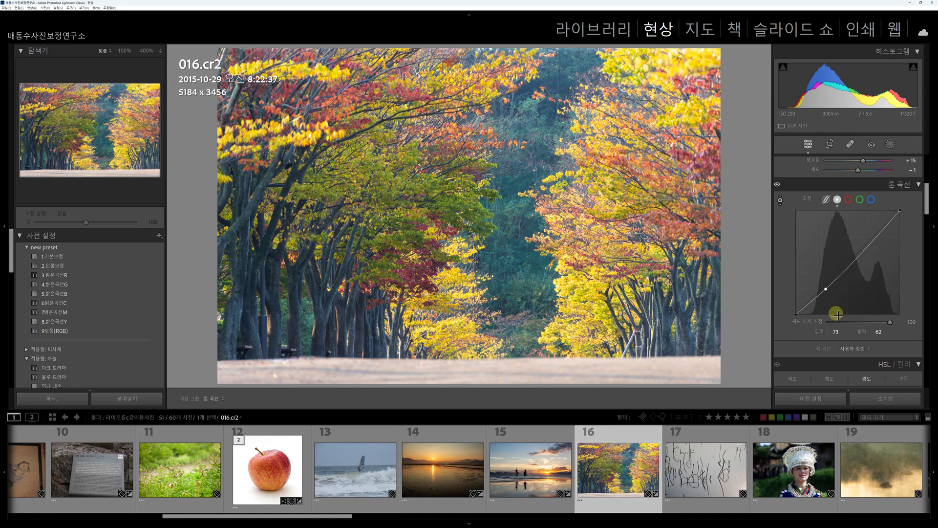
click(608, 191)
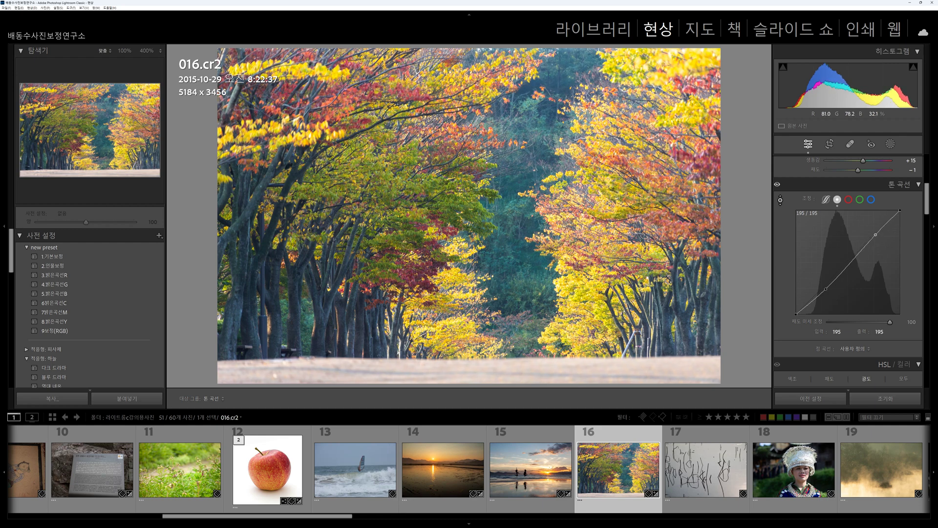
drag(608, 191, 608, 185)
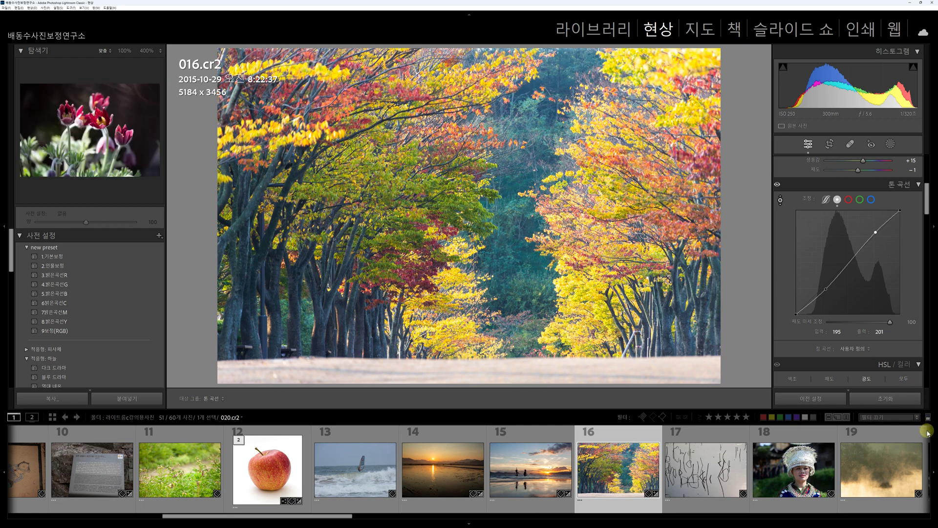
click(869, 349)
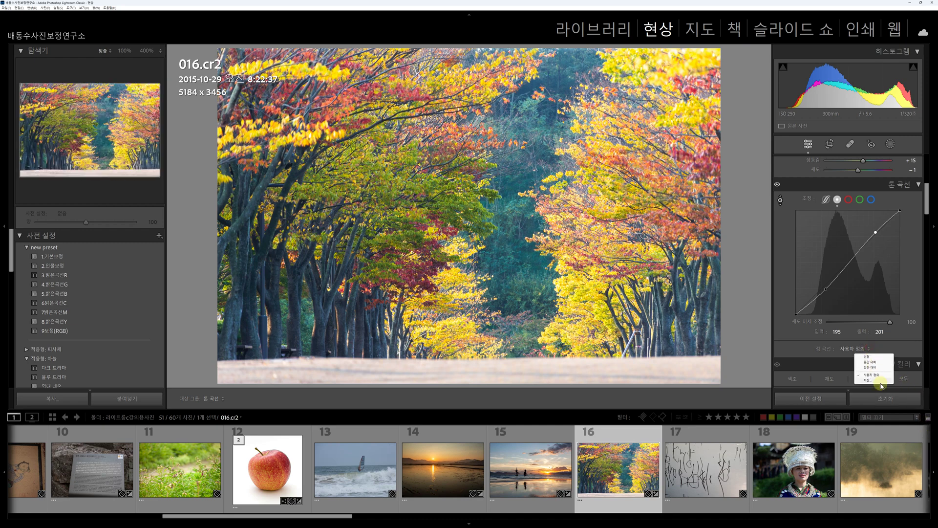
click(867, 360)
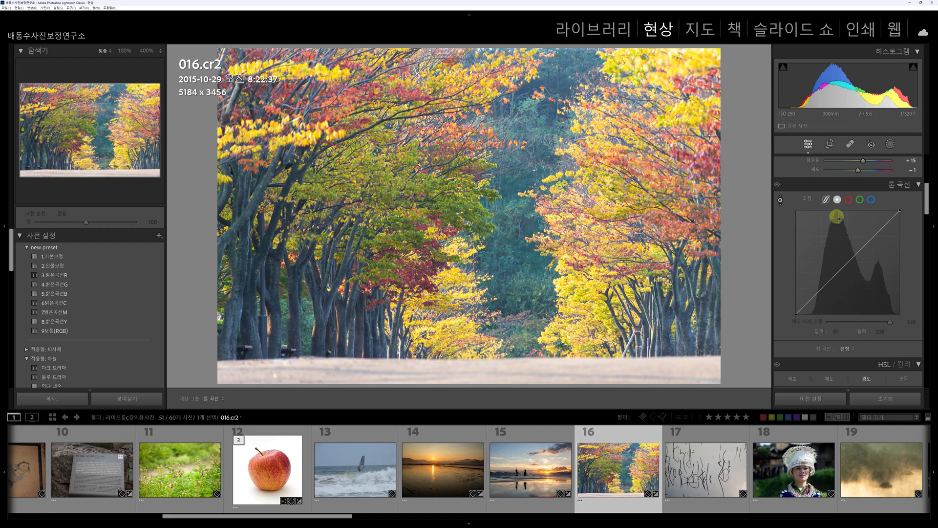
On the parametric curve, try 어두운 영역 (Shadows) at -39 and reset it, and set 어두움 (Darks) to +6
click(827, 201)
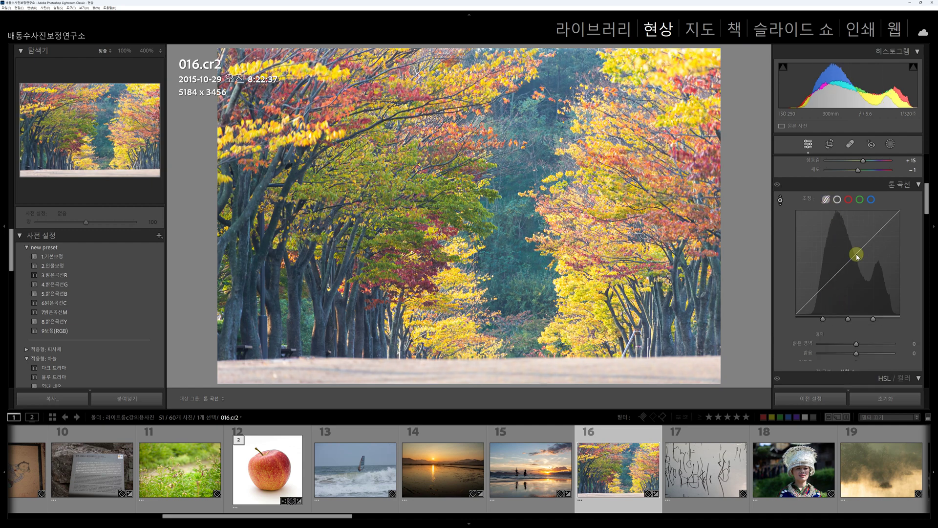
click(928, 215)
drag(927, 215, 928, 218)
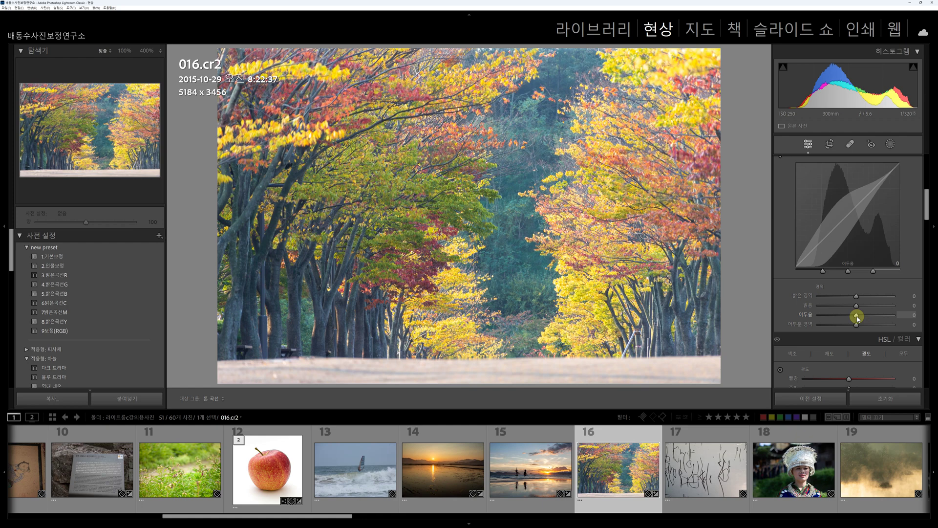
mouse_move(858, 317)
mouse_down()
mouse_move(876, 321)
mouse_move(843, 326)
mouse_up()
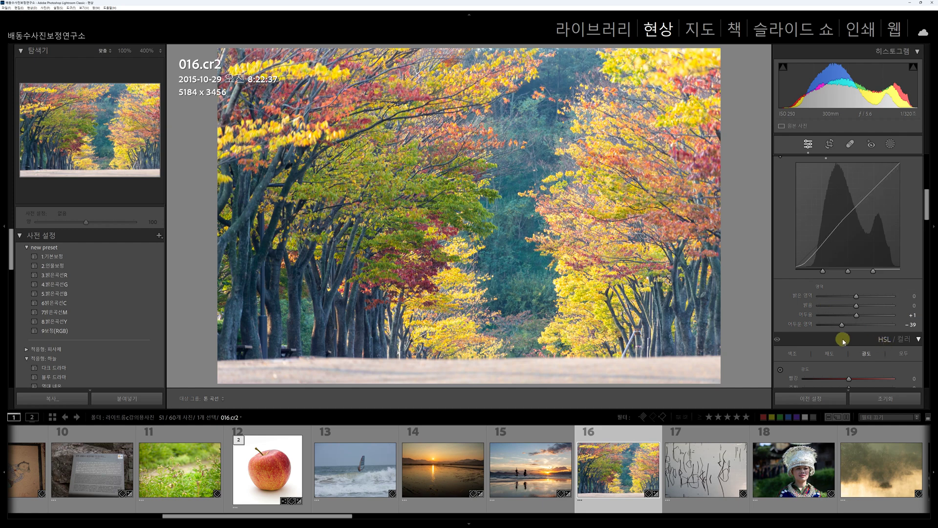
double_click(805, 326)
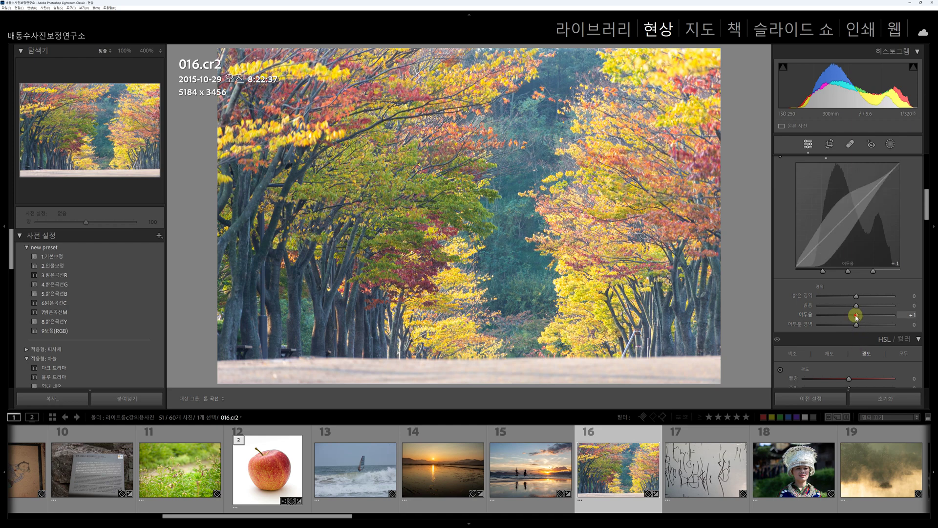
drag(856, 317, 859, 323)
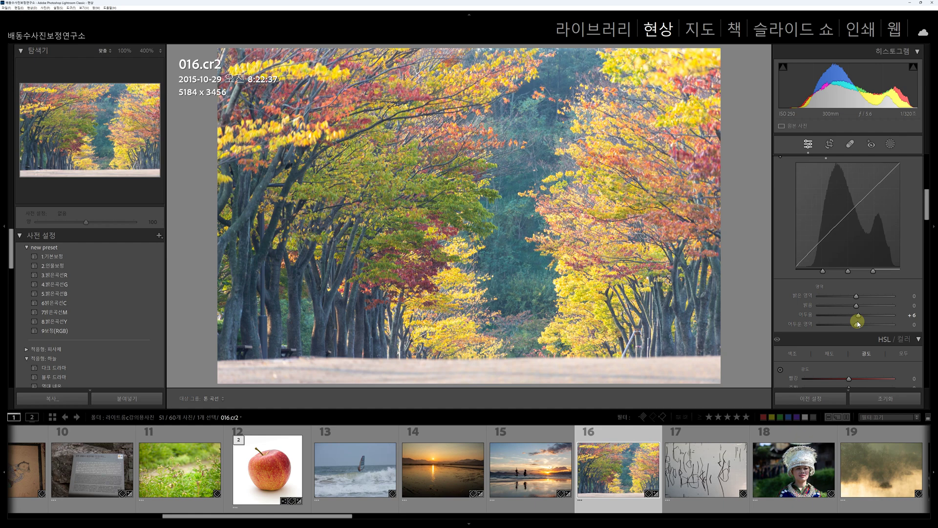
Reset all develop adjustments of photo 016.cr2
scroll(926, 189, up, 1)
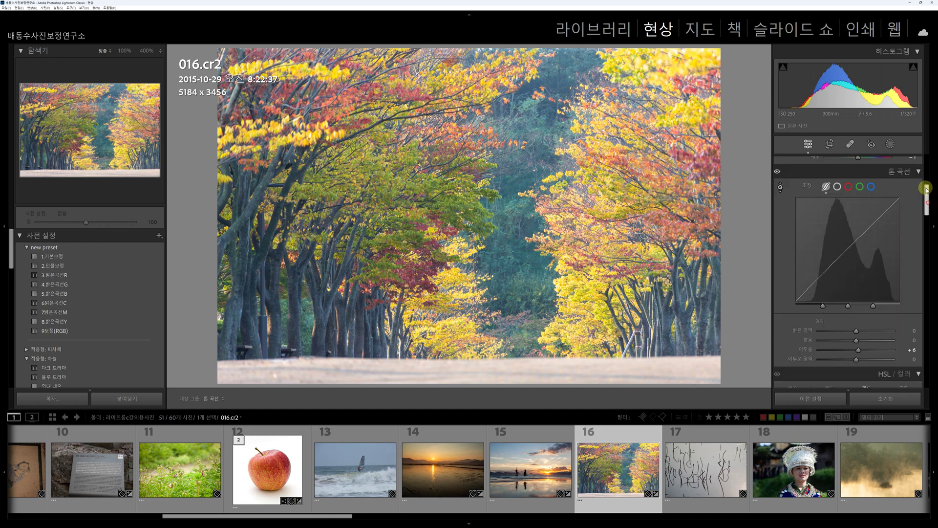
scroll(926, 189, up, 2)
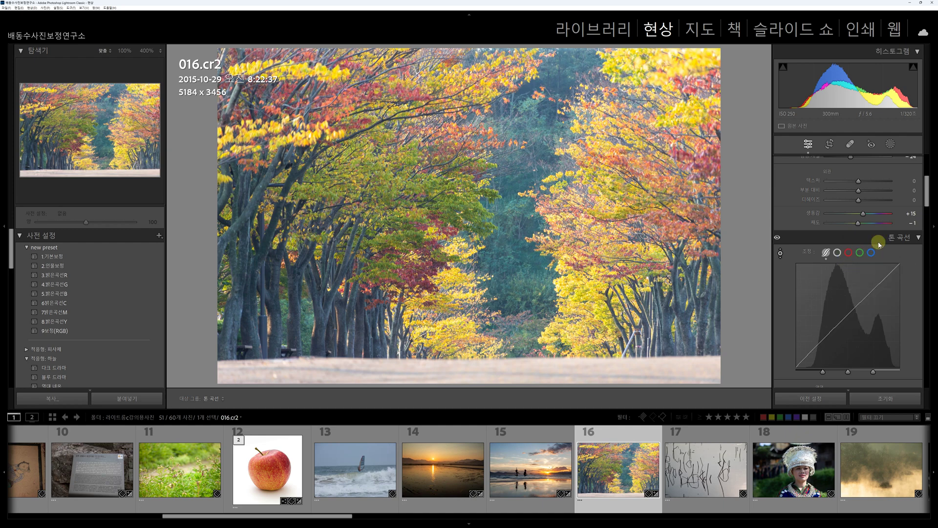
scroll(924, 182, up, 3)
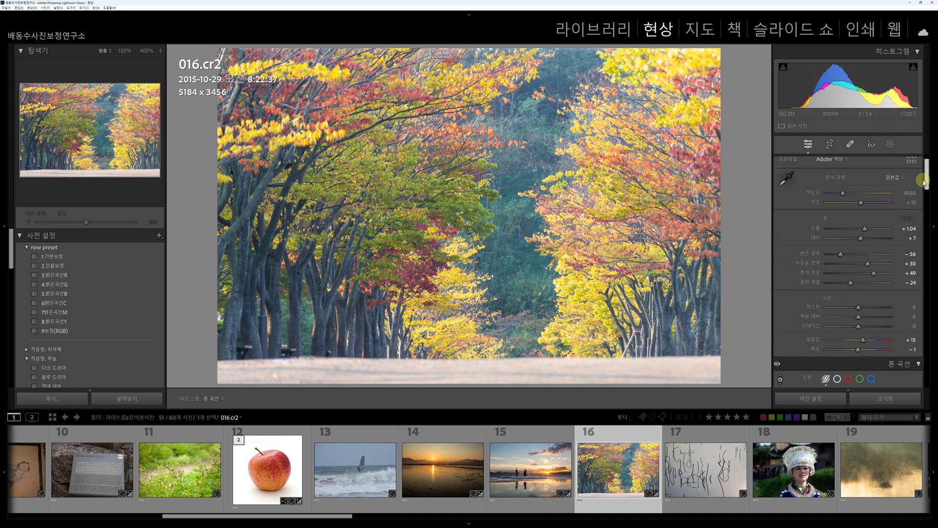
scroll(924, 182, down, 5)
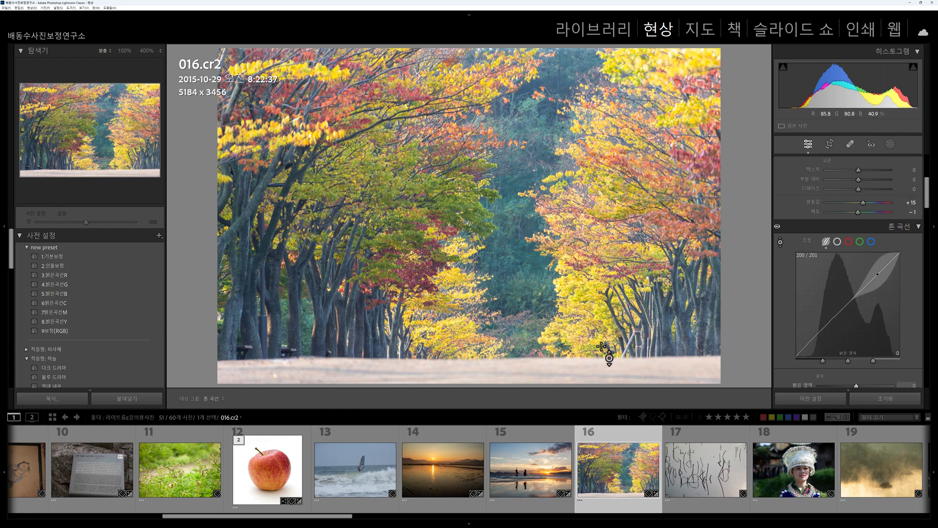
click(884, 398)
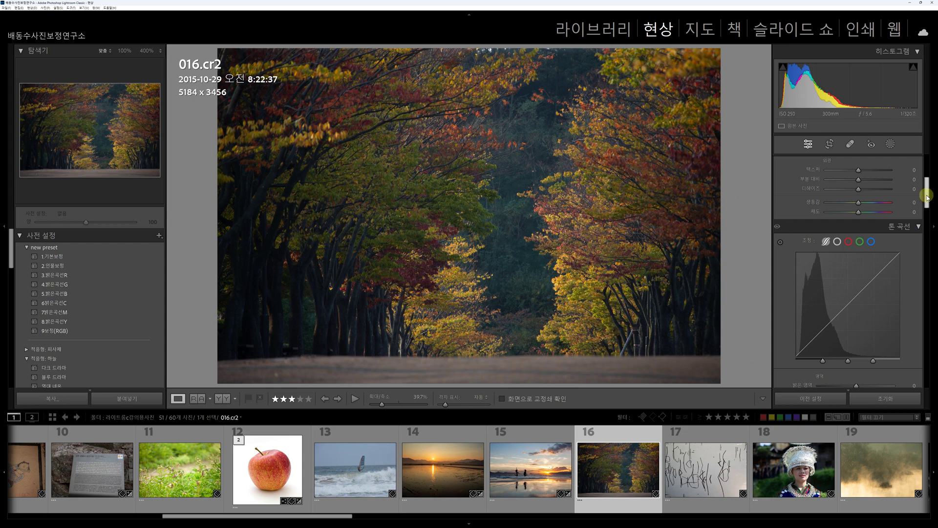
Enable 색수차 제거 (Remove Chromatic Aberration) and 프로필 교정 사용 (Enable Profile Corrections), and apply the automatic tone adjustment
drag(924, 179, 924, 293)
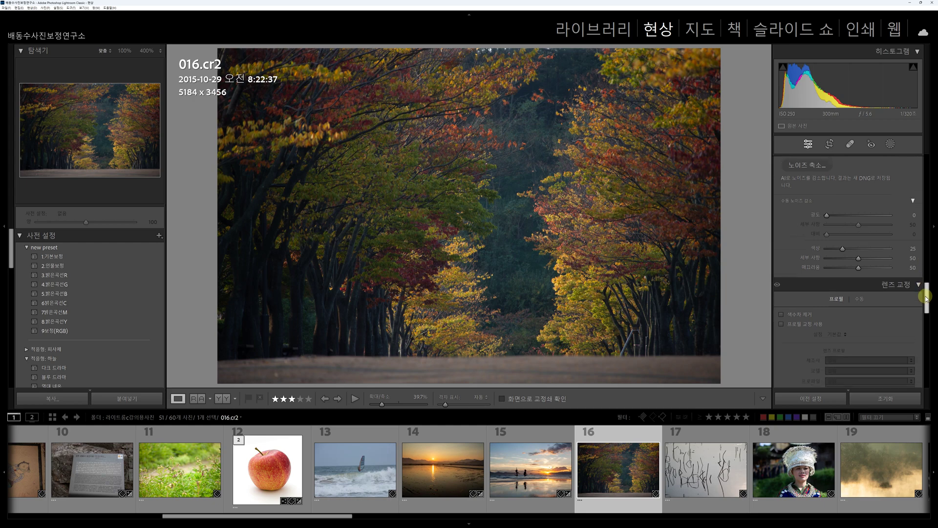
click(782, 310)
click(782, 319)
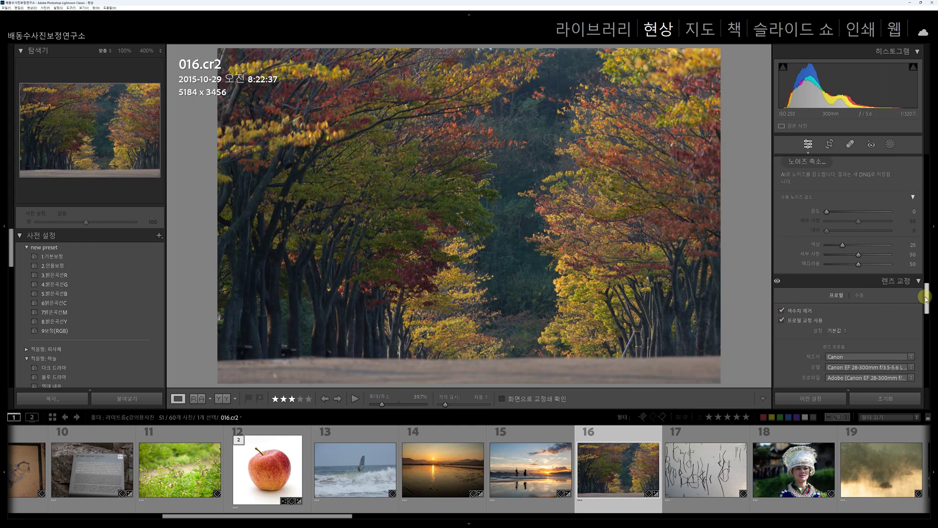
drag(925, 299, 922, 185)
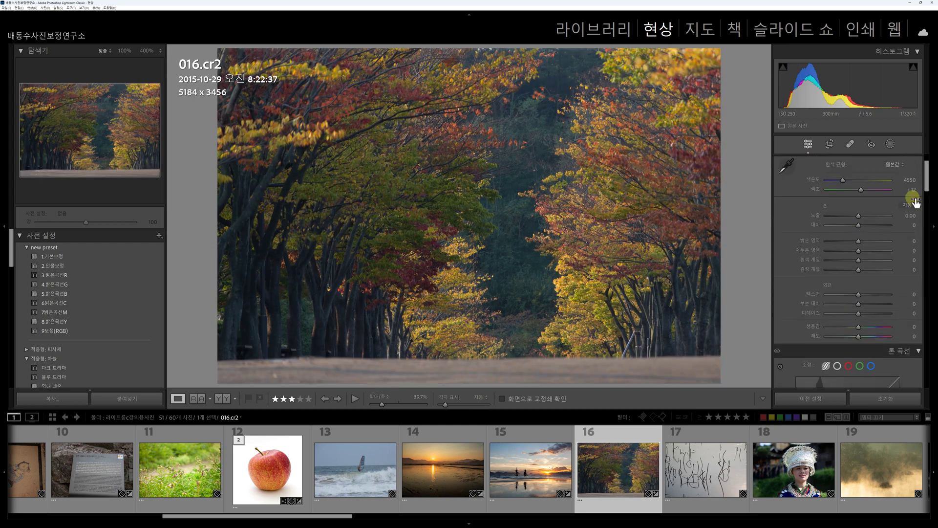
click(915, 202)
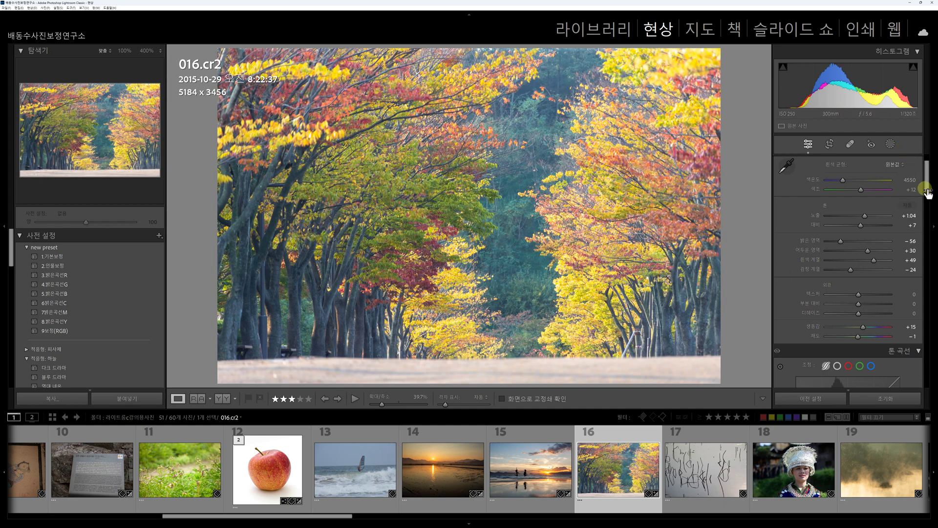
On the parametric tone curve, set 어두움 (Darks) to -44 and 밝음 (Lights) to +12
drag(930, 186, 928, 211)
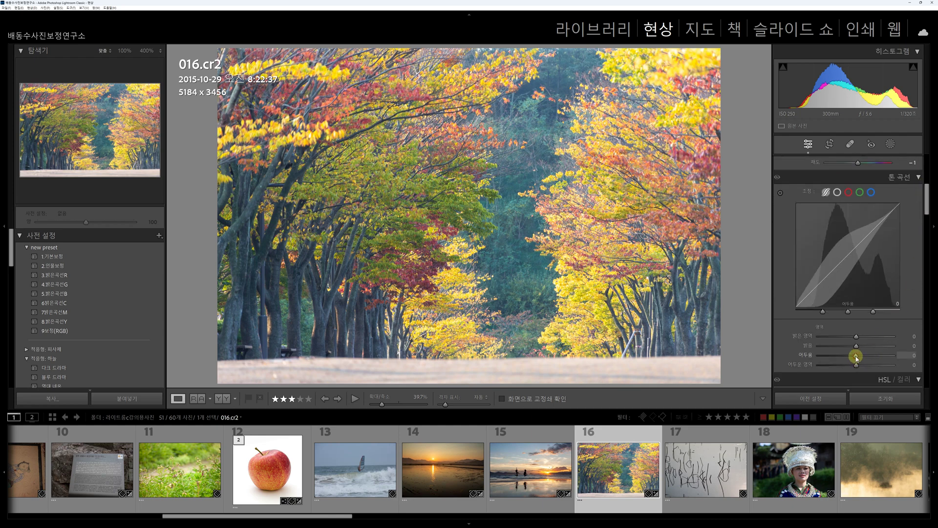
drag(856, 358, 841, 360)
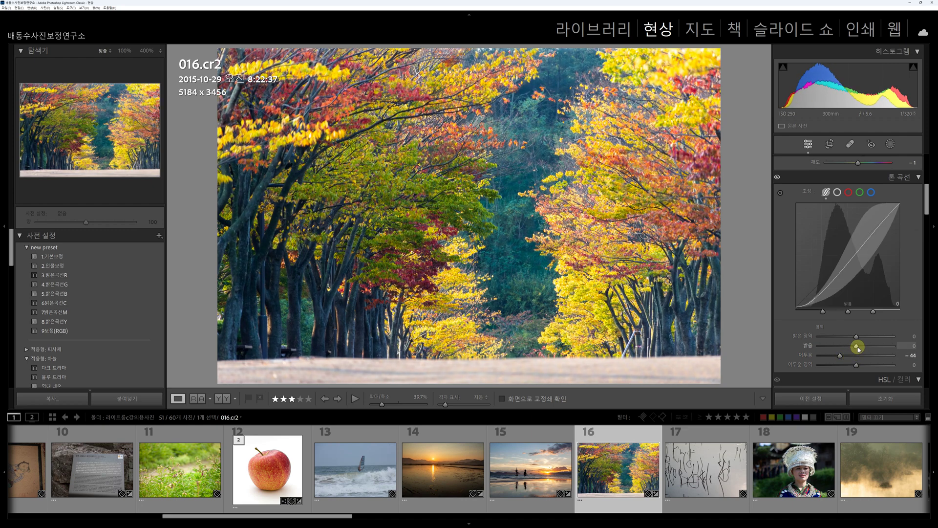
drag(859, 348, 863, 348)
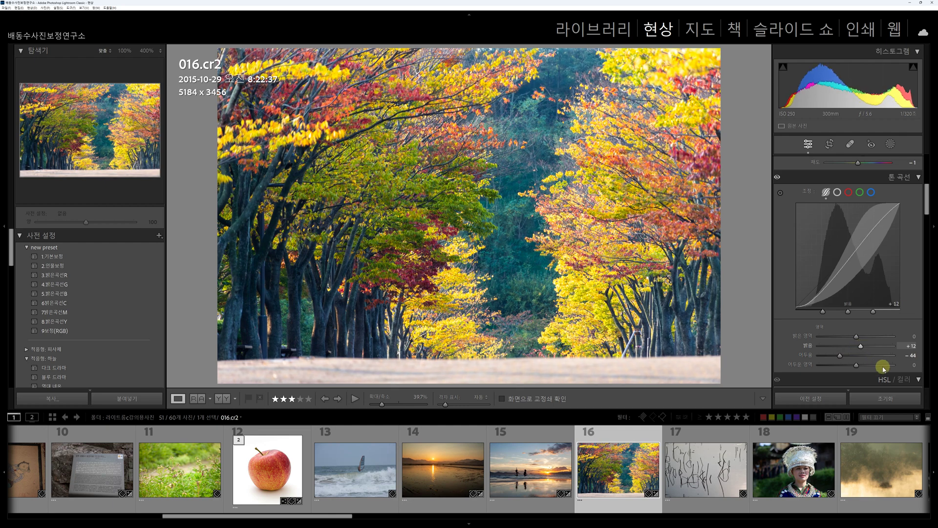